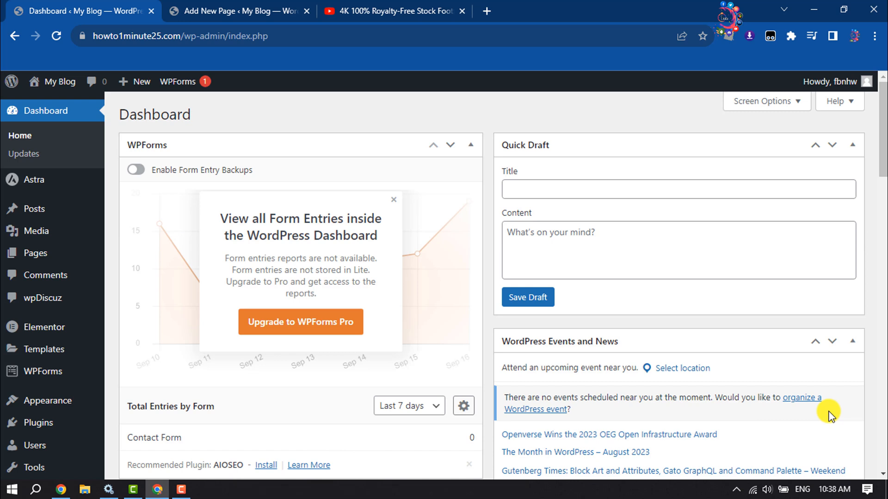
- Search the WordPress plugin directory for "advanced wordpress background"
mouse_move(39, 426)
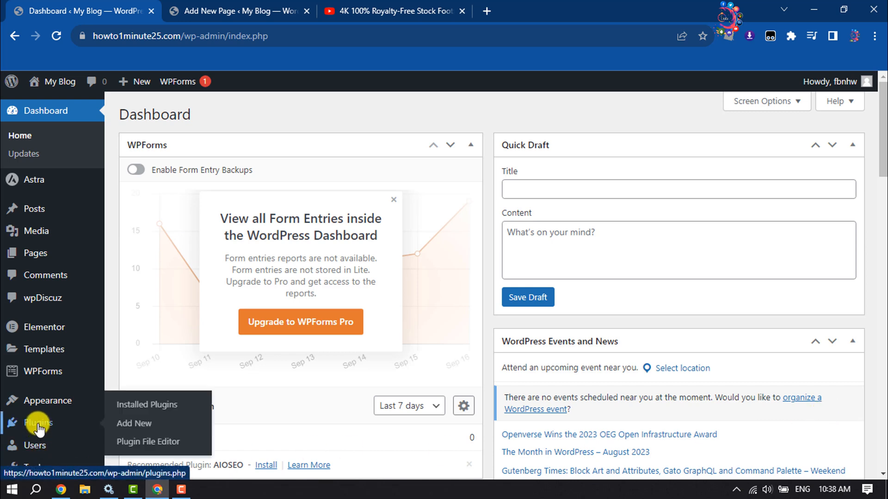
left_click(139, 423)
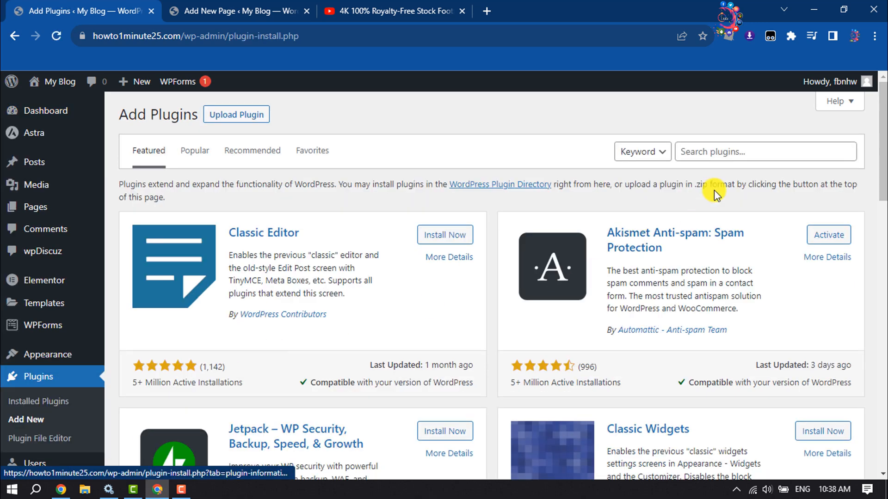
left_click(733, 152)
type("adva")
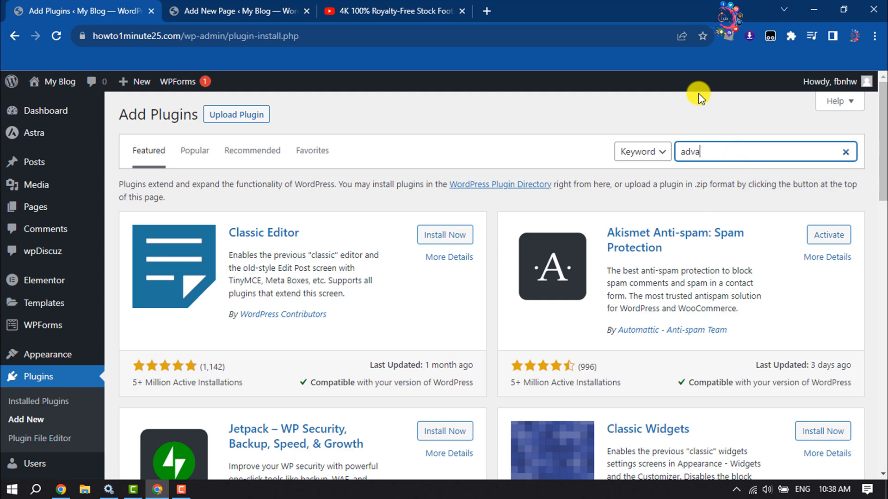
key("ctrl+a")
type("advanced wordpress background")
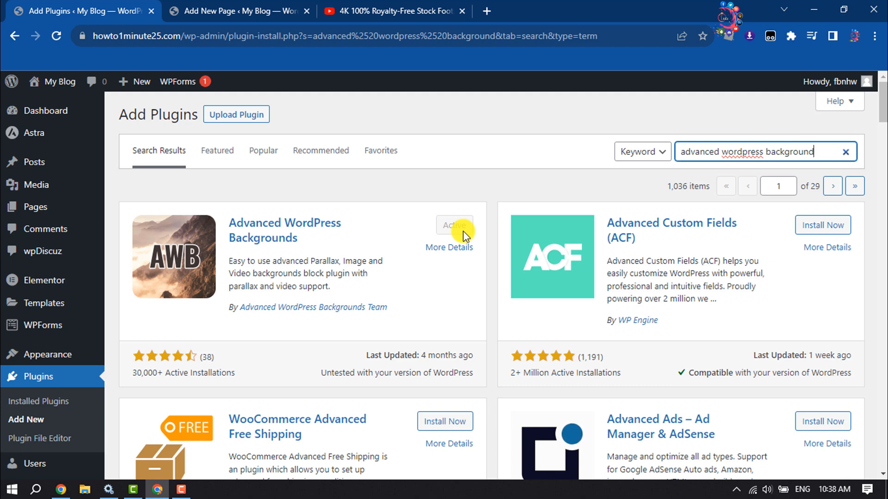
- Create a new page and insert a Background (AWB) block found by searching for "awb"
left_click(33, 209)
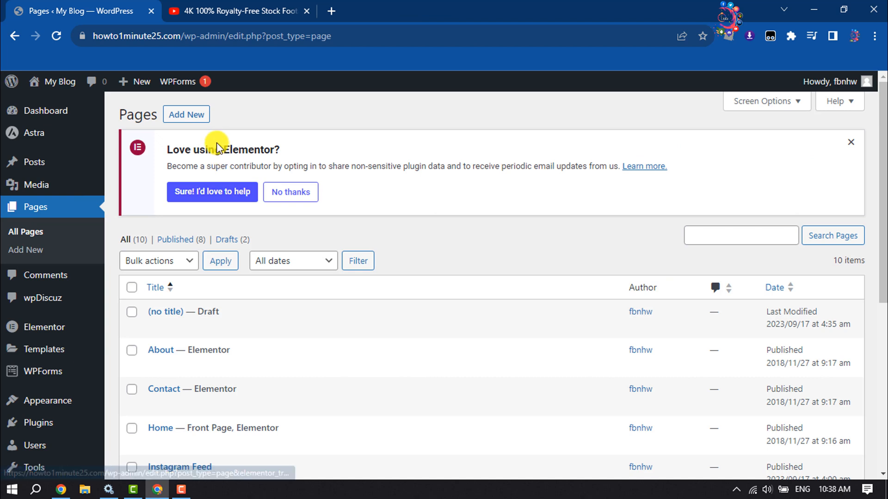
left_click(188, 116)
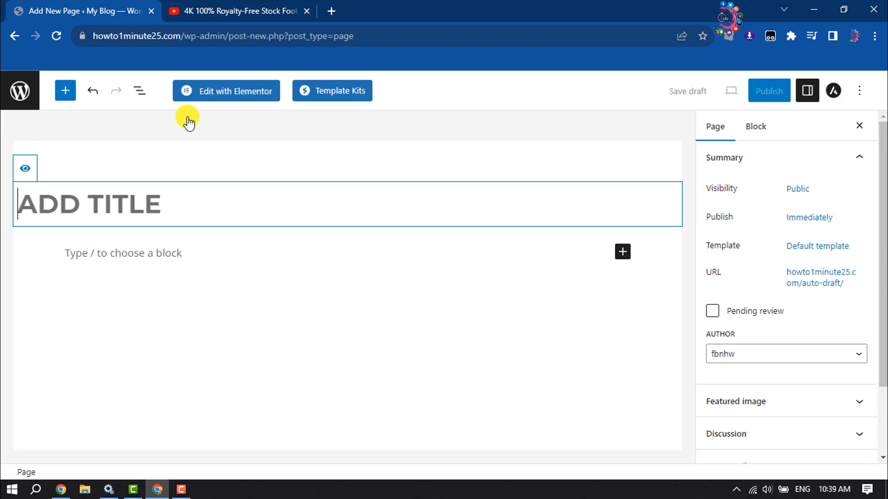
left_click(623, 253)
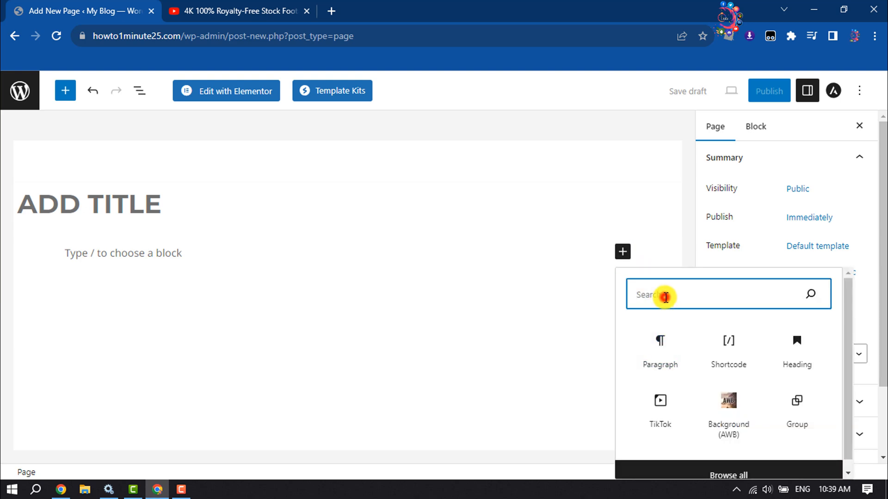
type("awb")
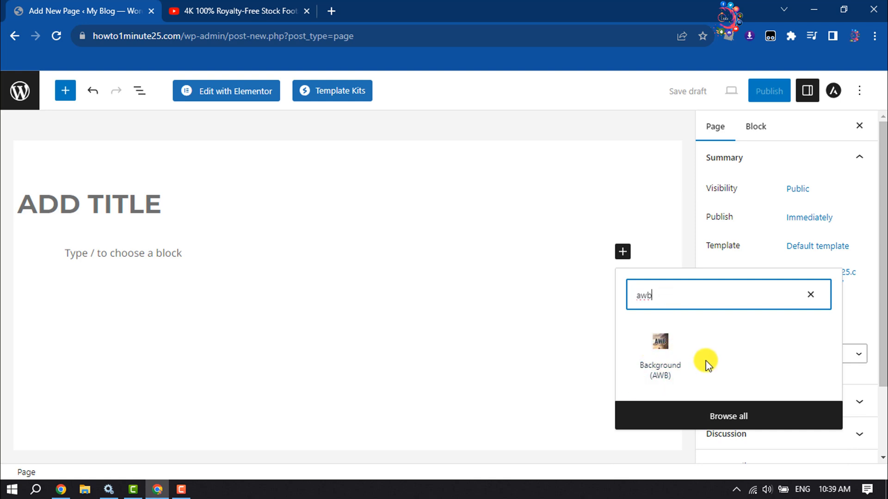
left_click(660, 357)
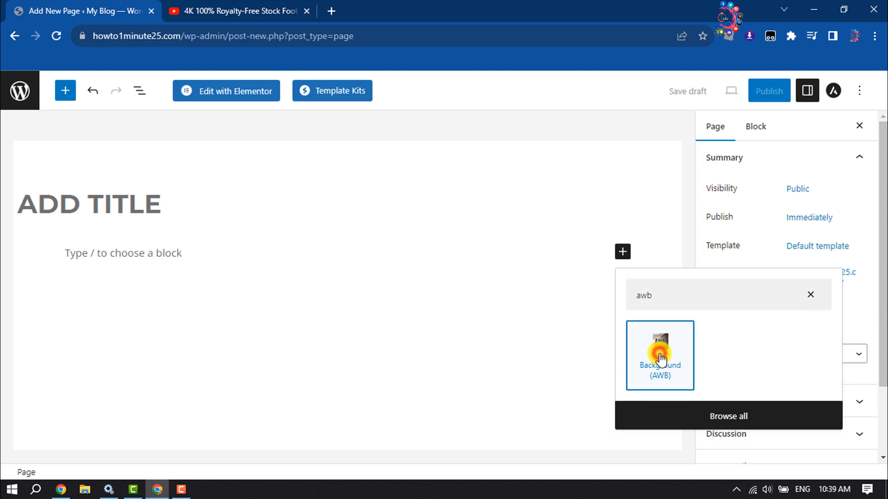
- Switch the Background (AWB) block's background type to Video in its block settings
left_click(805, 91)
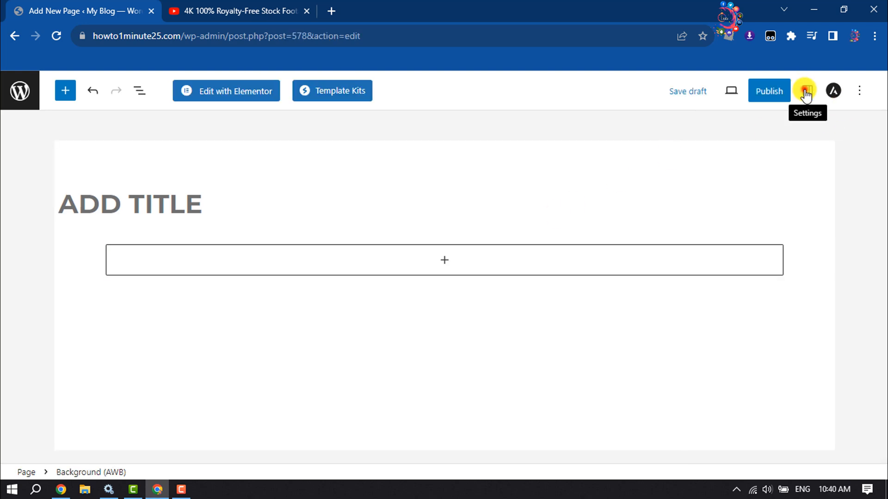
left_click(806, 91)
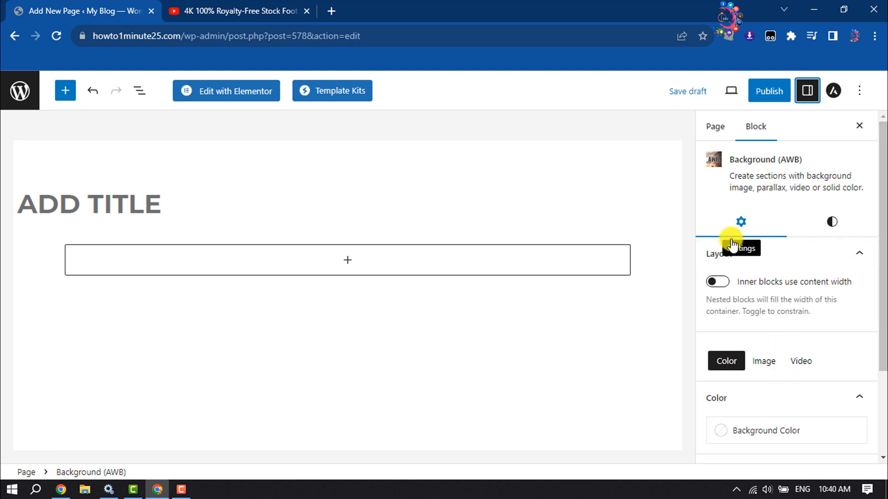
scroll(735, 323, "down", 2)
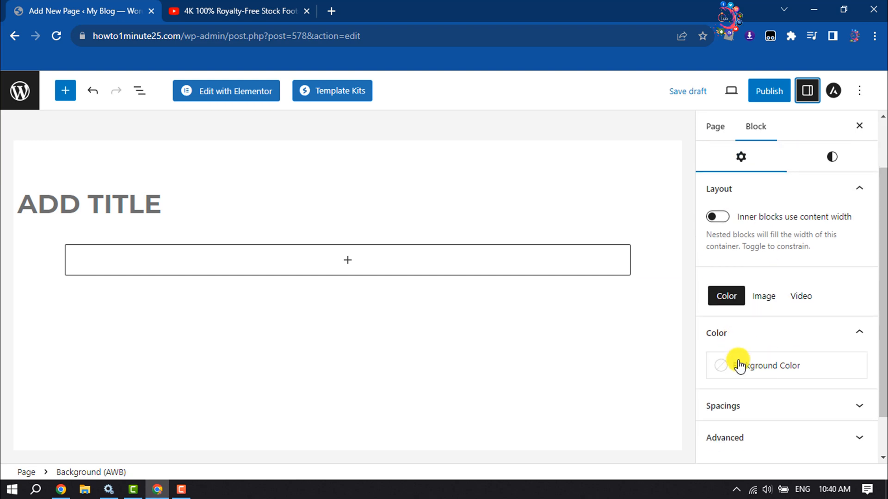
left_click(804, 298)
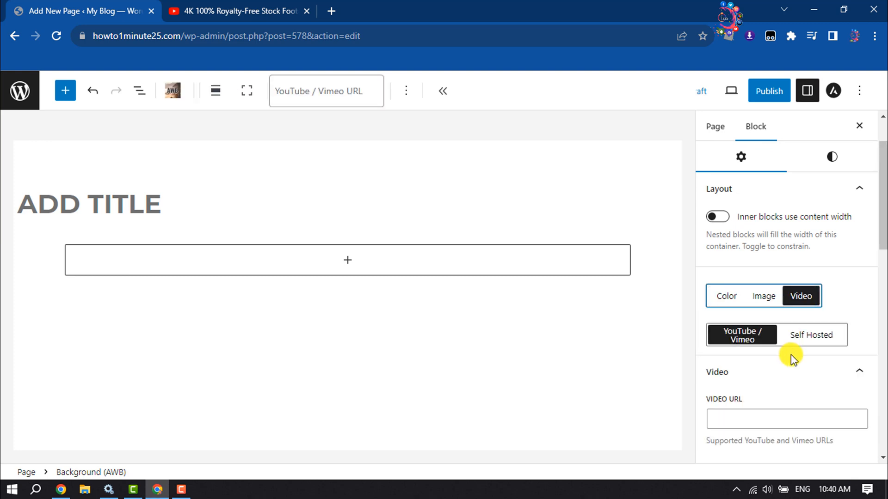
- Copy the URL of the sunset timelapse video open on YouTube and paste it as the block's video URL
scroll(739, 342, "down", 2)
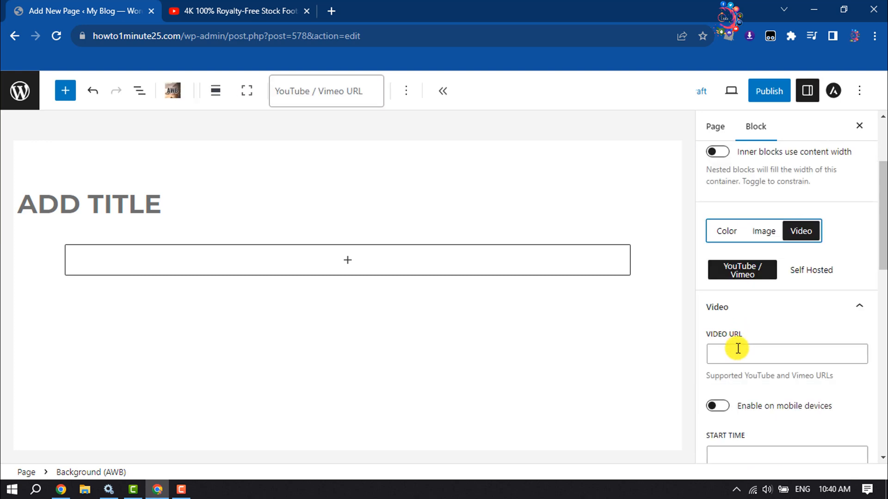
left_click(219, 6)
left_click(235, 33)
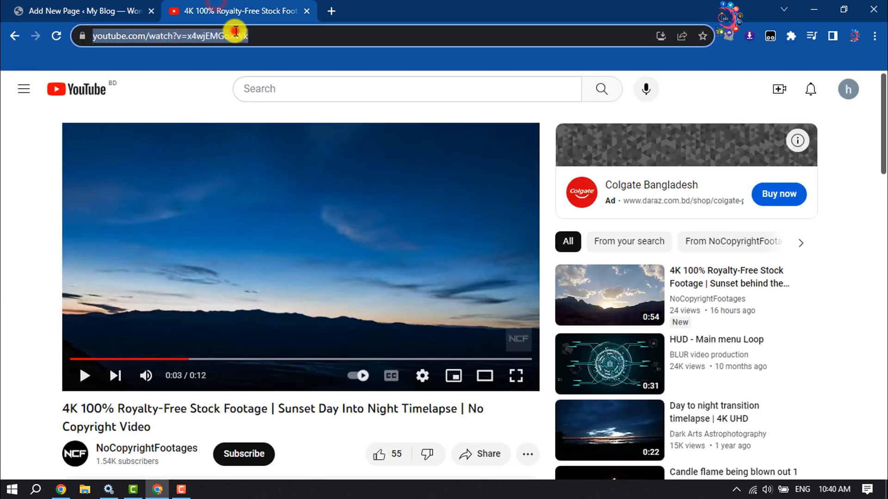
right_click(221, 37)
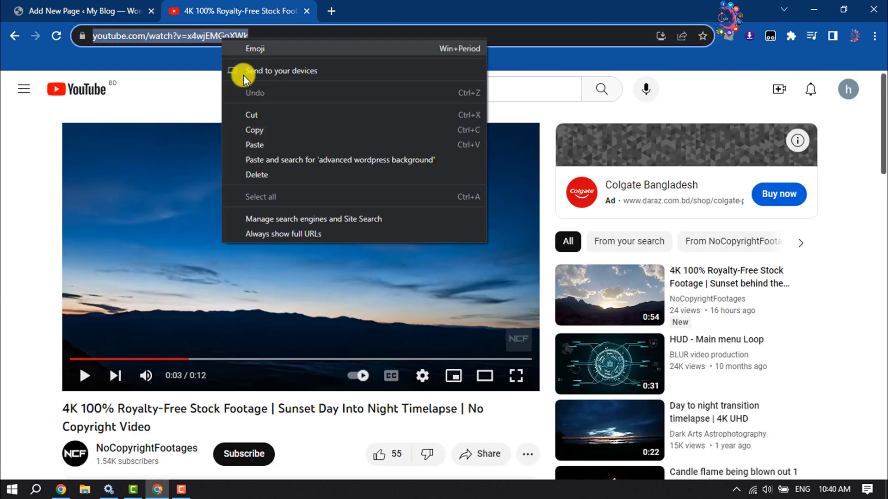
left_click(265, 132)
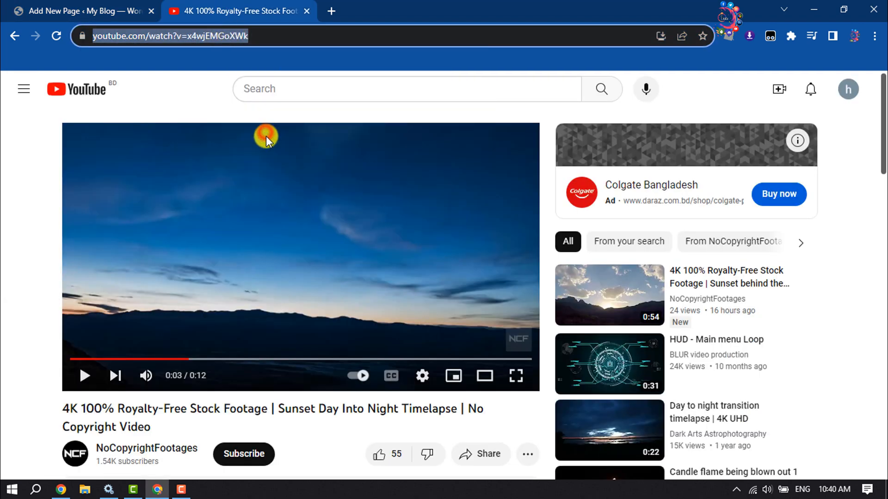
left_click(63, 6)
left_click(735, 353)
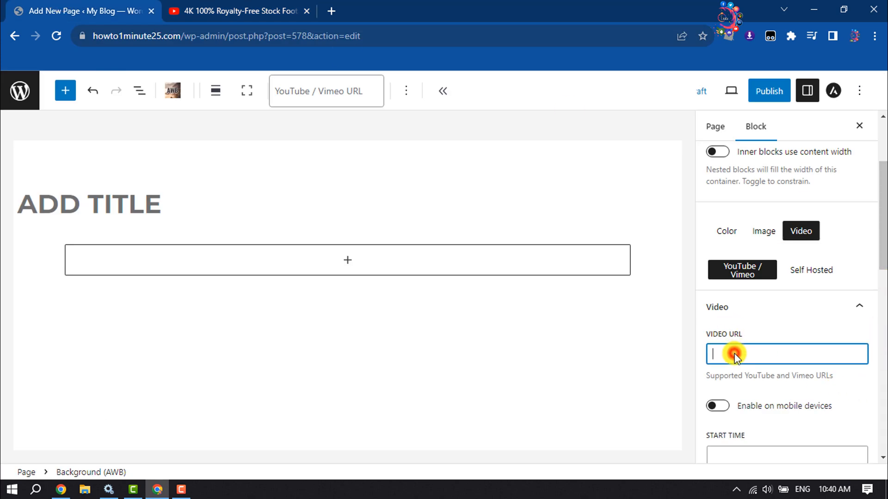
right_click(735, 354)
left_click(758, 251)
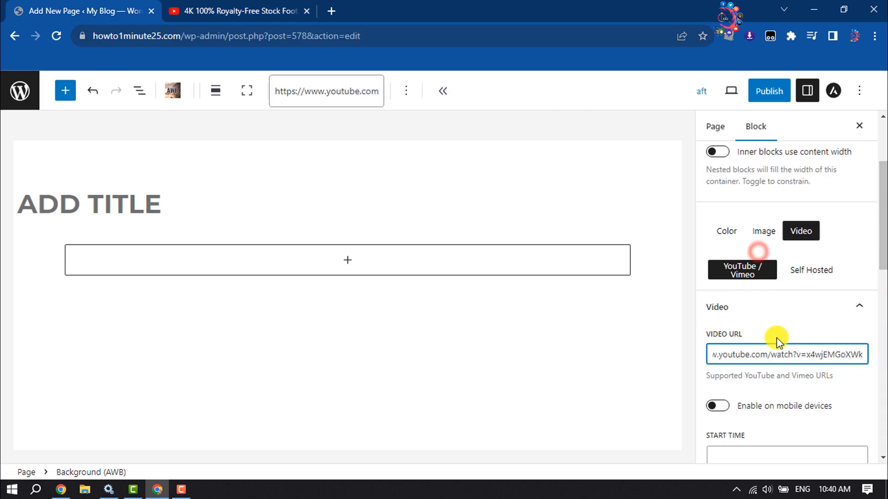
- Enable the background video on mobile devices and turn on Always play, with the video opacity left at 100
scroll(774, 370, "down", 2)
scroll(770, 392, "down", 2)
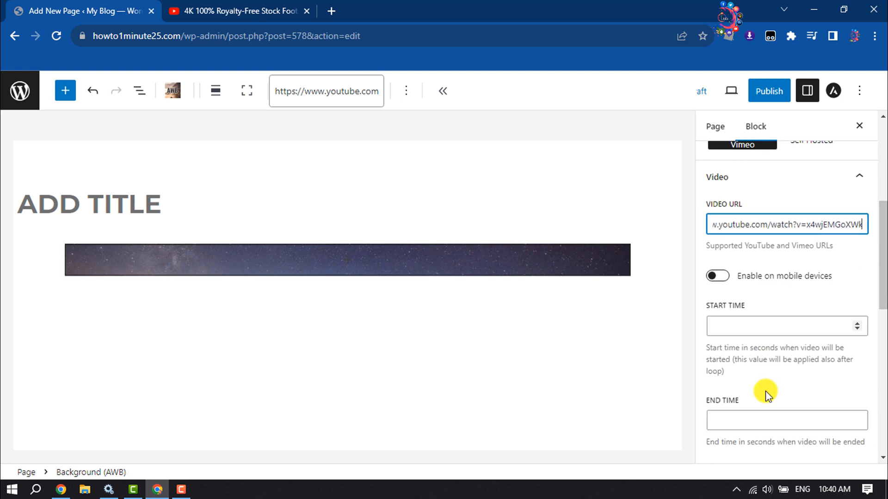
left_click(721, 278)
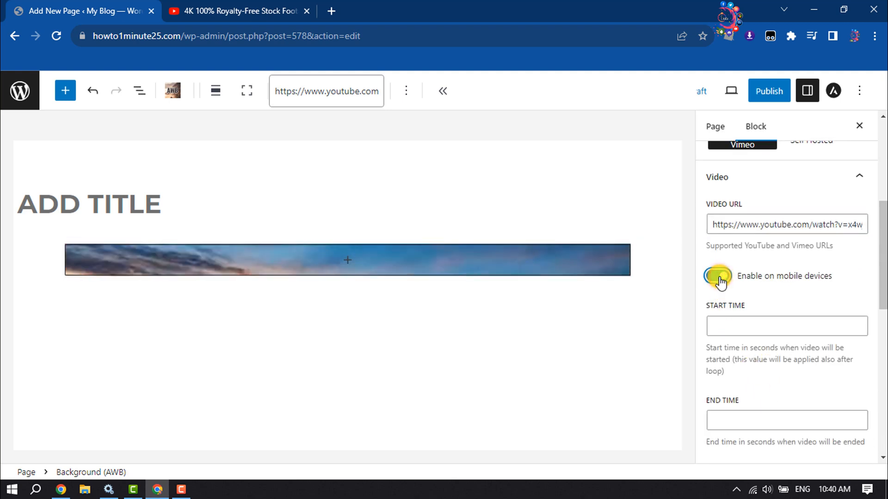
scroll(719, 280, "down", 4)
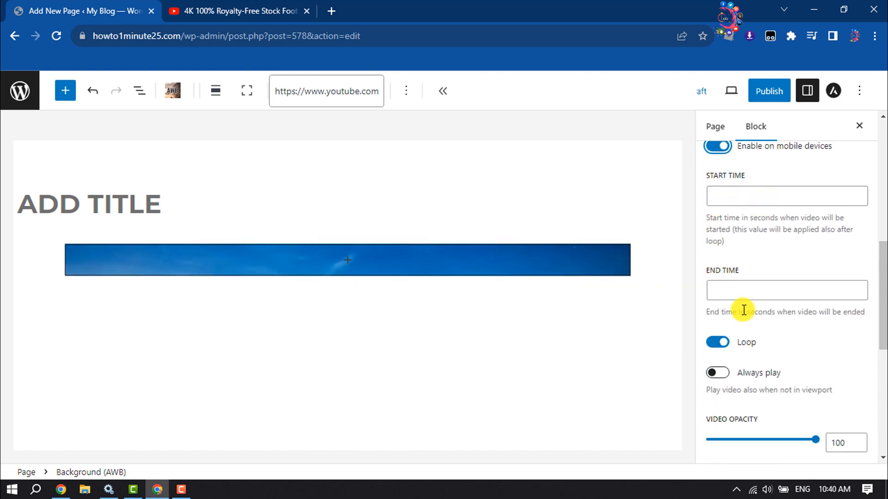
scroll(773, 281, "down", 4)
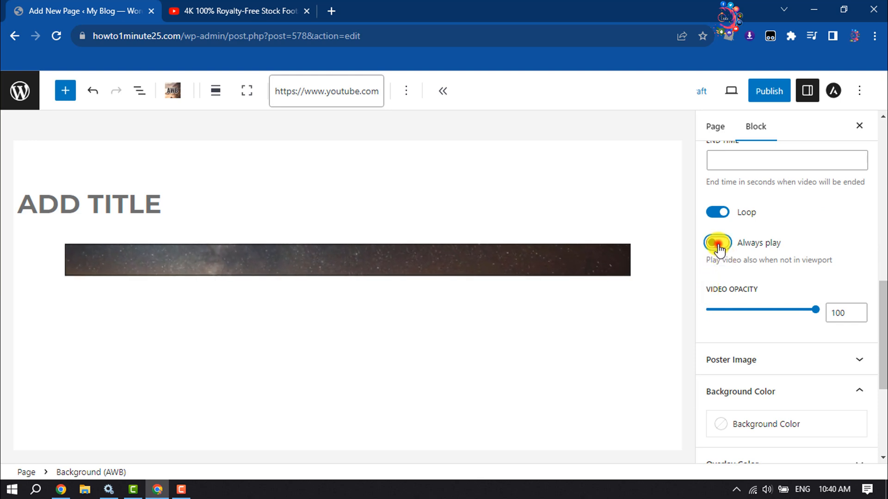
left_click(720, 213)
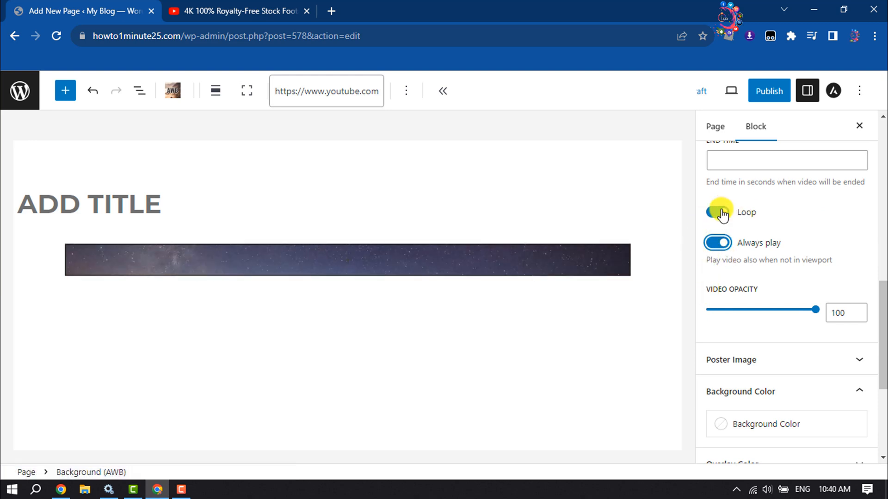
scroll(838, 247, "down", 2)
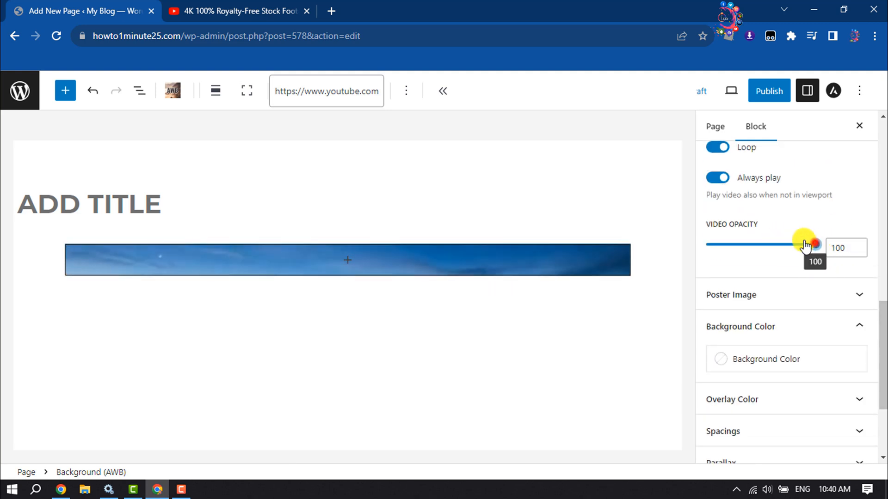
left_click_drag(805, 245, 824, 242)
- Set the background block's top and bottom padding to 90 each
scroll(814, 268, "down", 3)
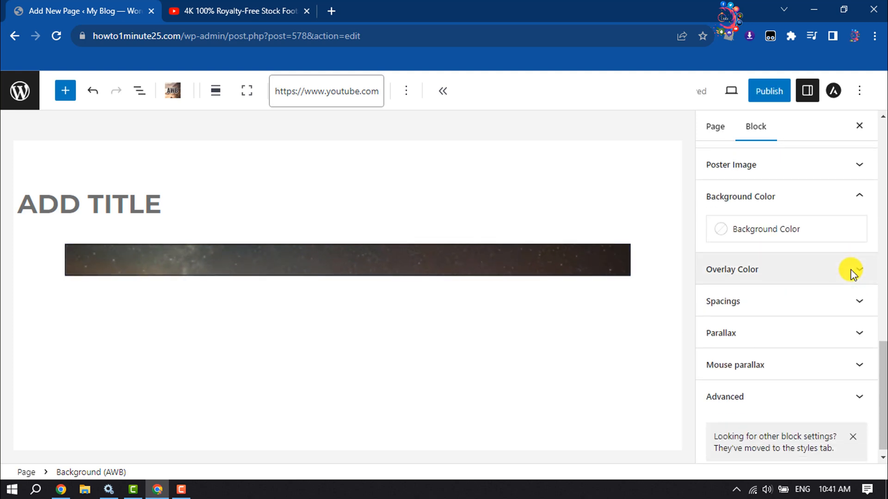
left_click(754, 298)
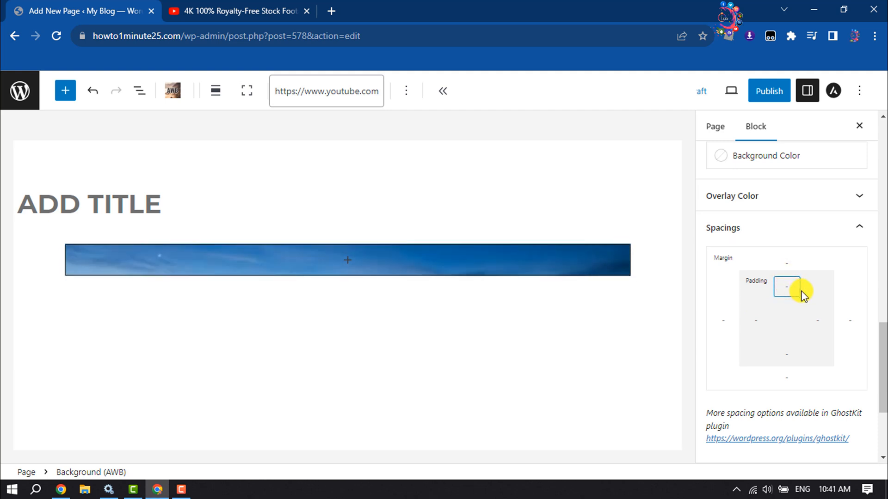
type("90")
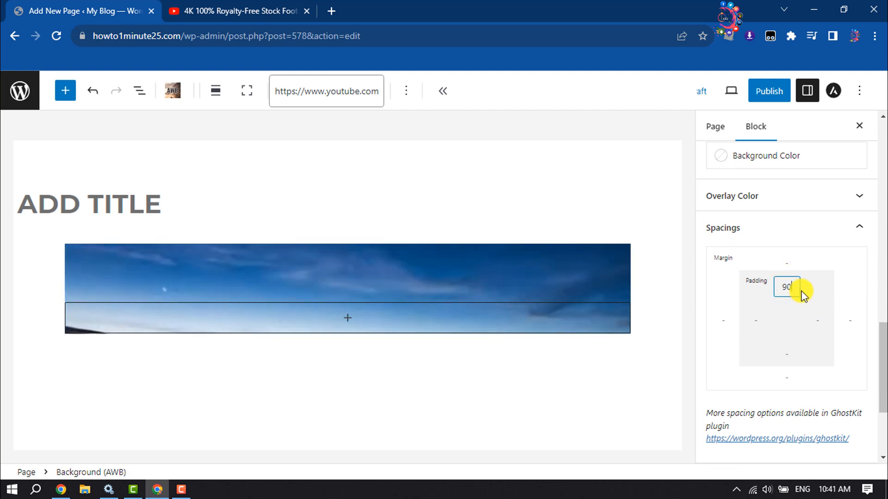
left_click(787, 357)
type("90")
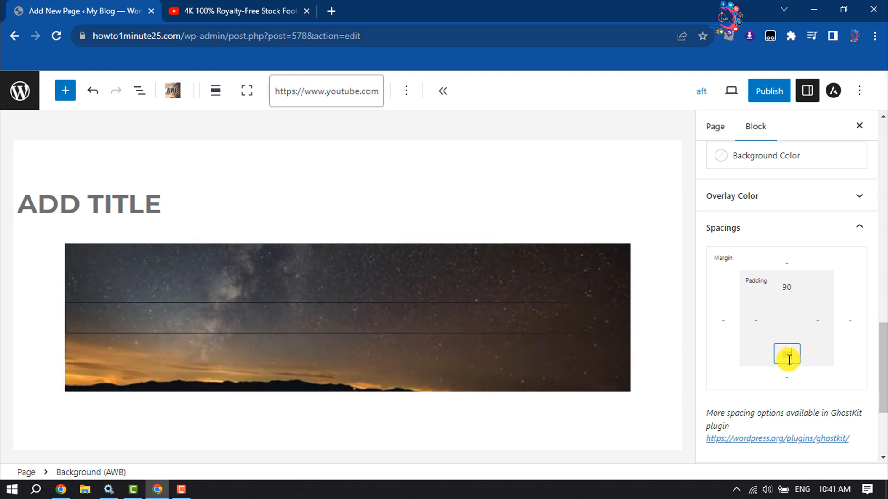
- Review the block's Parallax, Mouse parallax and Advanced settings, leaving Parallax set to Disabled
scroll(789, 360, "down", 3)
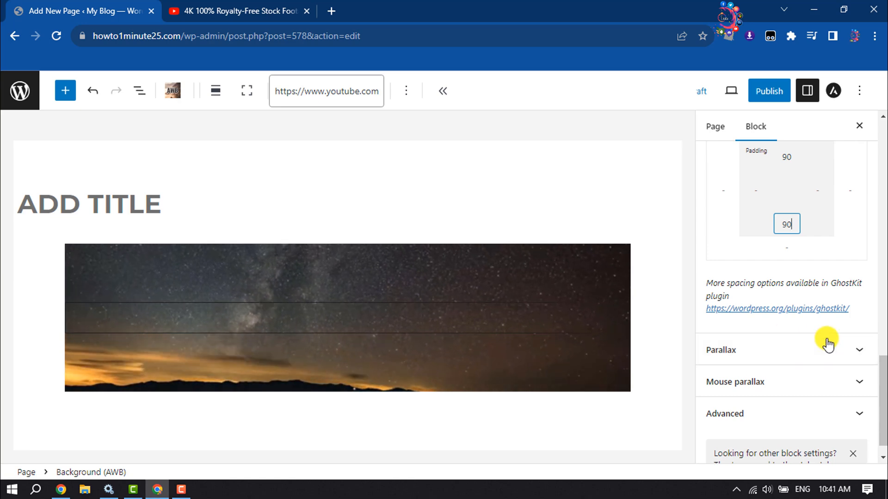
left_click(811, 361)
scroll(812, 370, "down", 2)
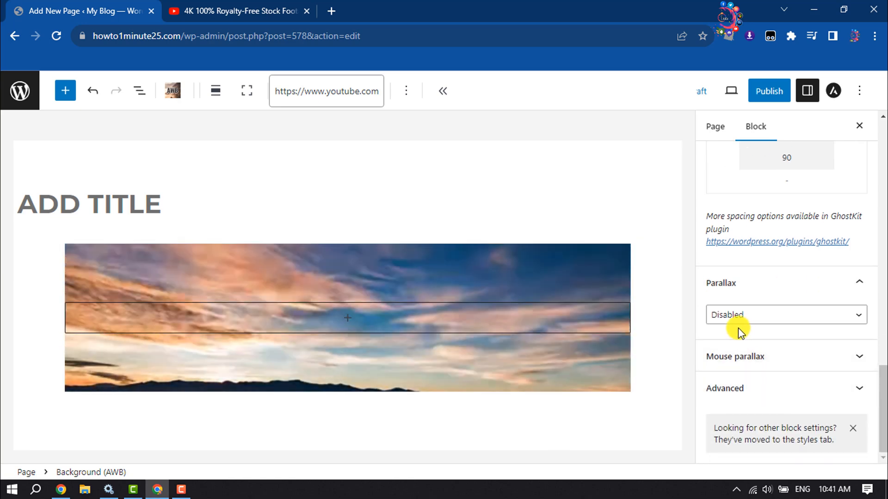
left_click(734, 314)
left_click(736, 331)
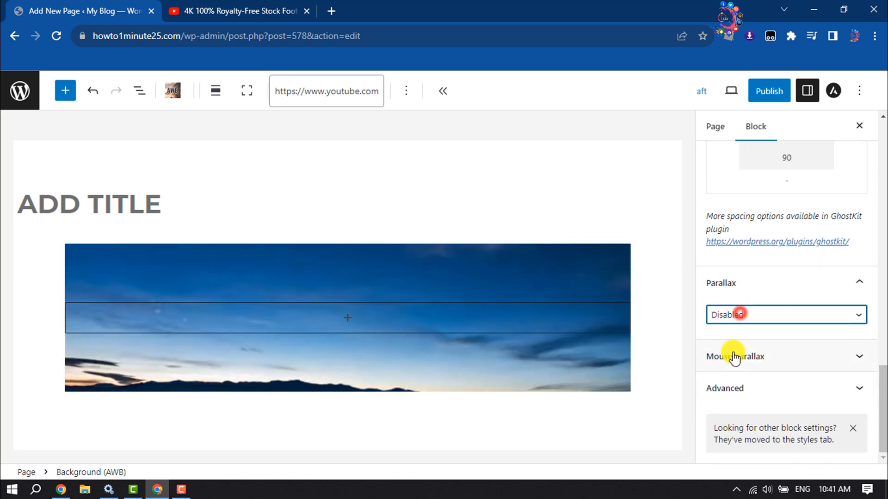
left_click(770, 363)
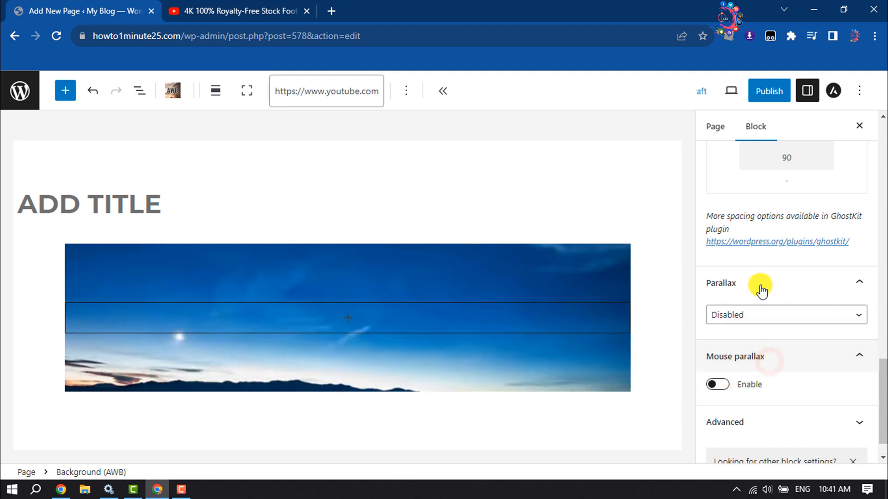
scroll(763, 324, "down", 1)
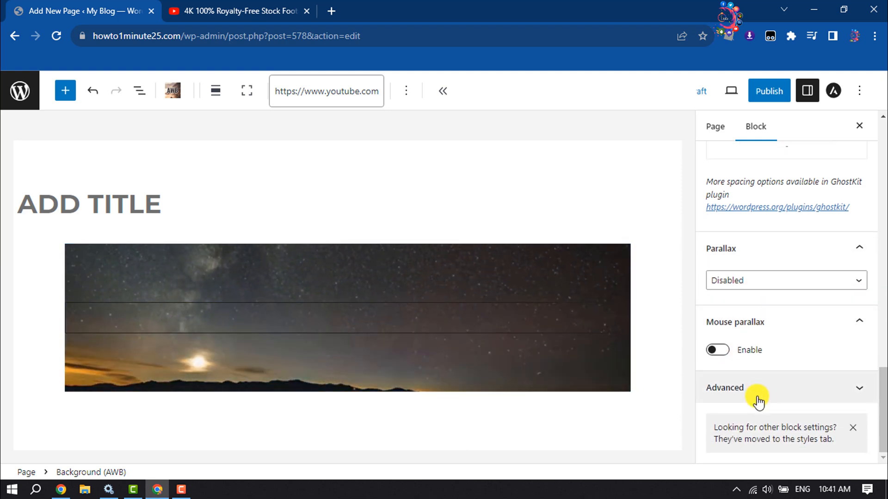
left_click(758, 397)
scroll(755, 393, "down", 3)
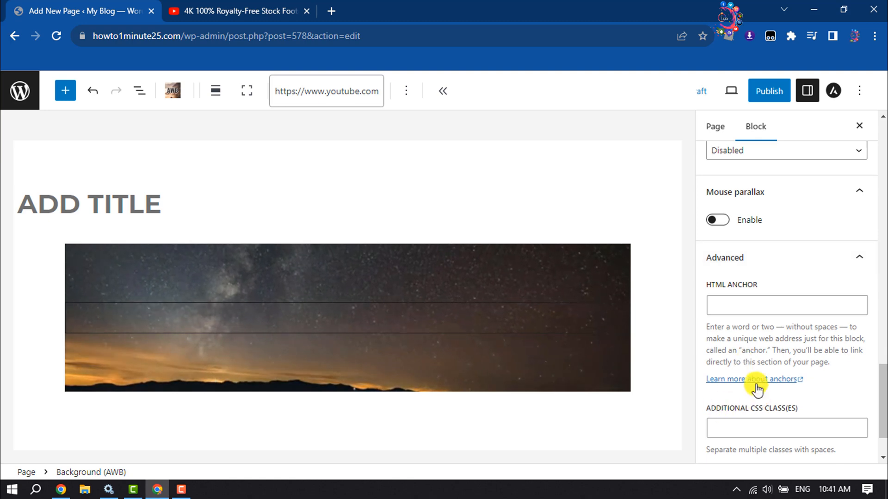
- Try Theme Color 1 as the background block's solid overlay color, then undo it
left_click(753, 263)
scroll(753, 278, "up", 1)
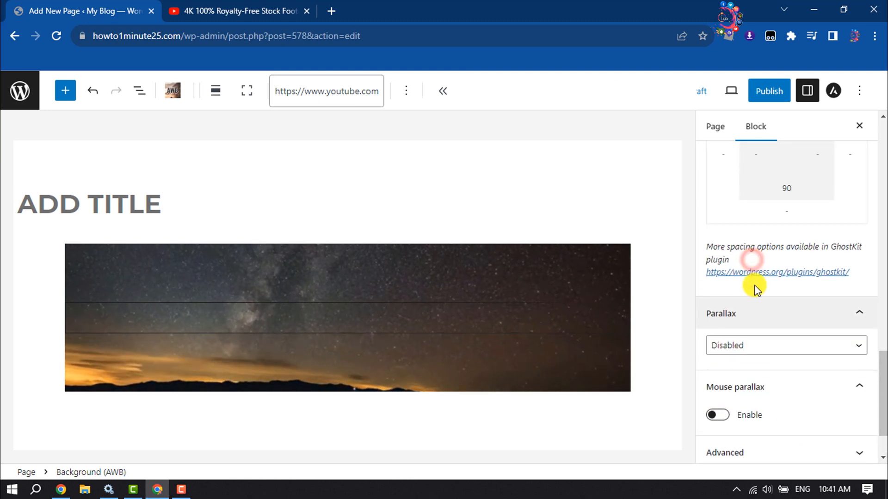
left_click(756, 318)
scroll(756, 318, "up", 3)
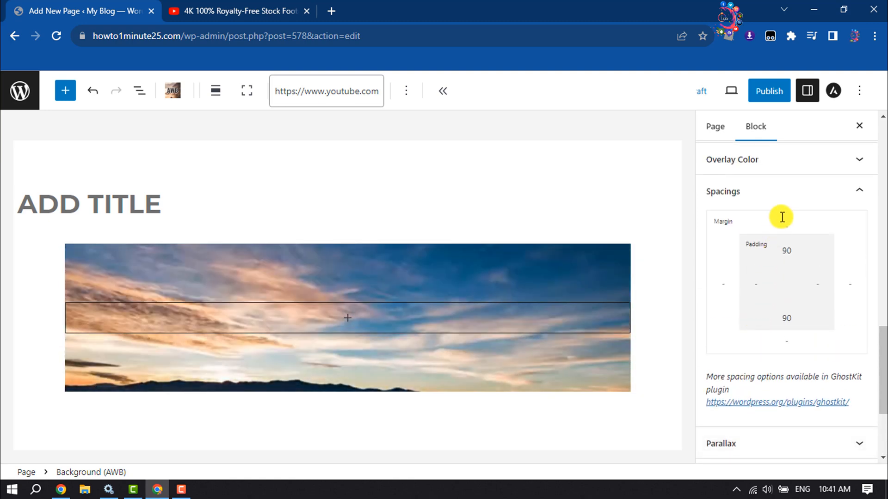
left_click(785, 194)
left_click(776, 228)
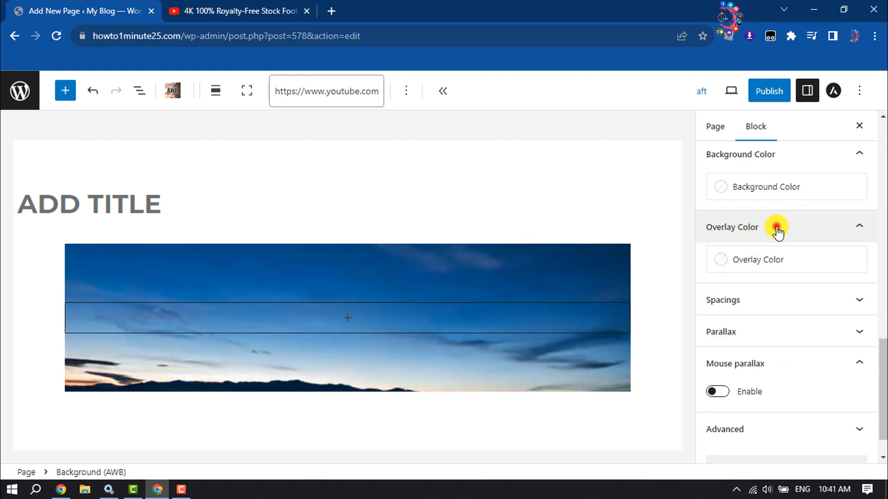
left_click(745, 263)
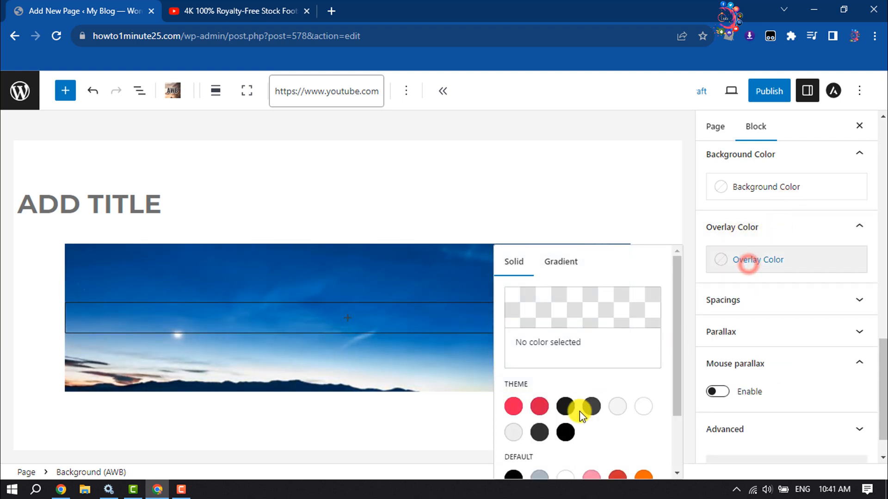
left_click(523, 405)
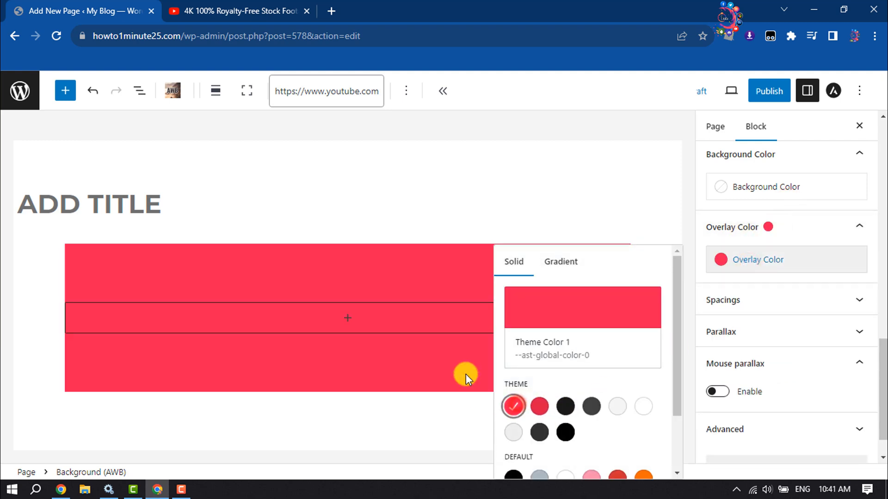
left_click(762, 263)
key("ctrl+z")
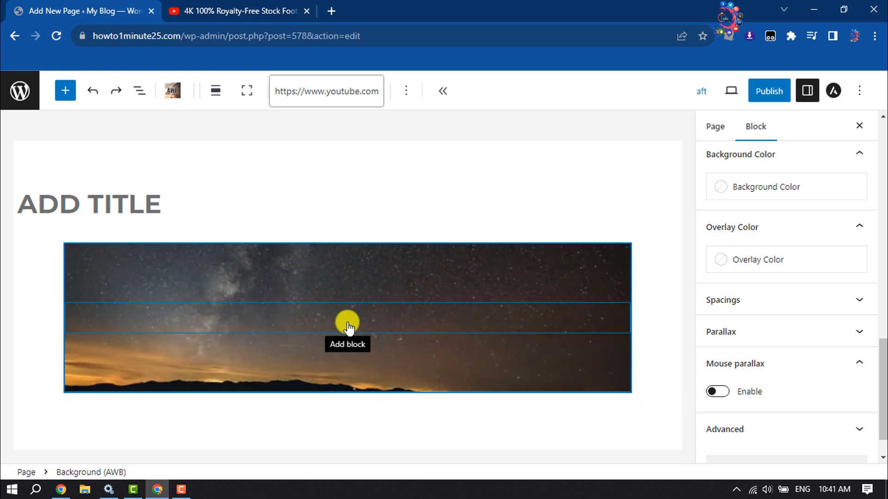
- Insert a Heading block inside the background block and set its text to HOW TO 1 MINUTE
left_click(348, 326)
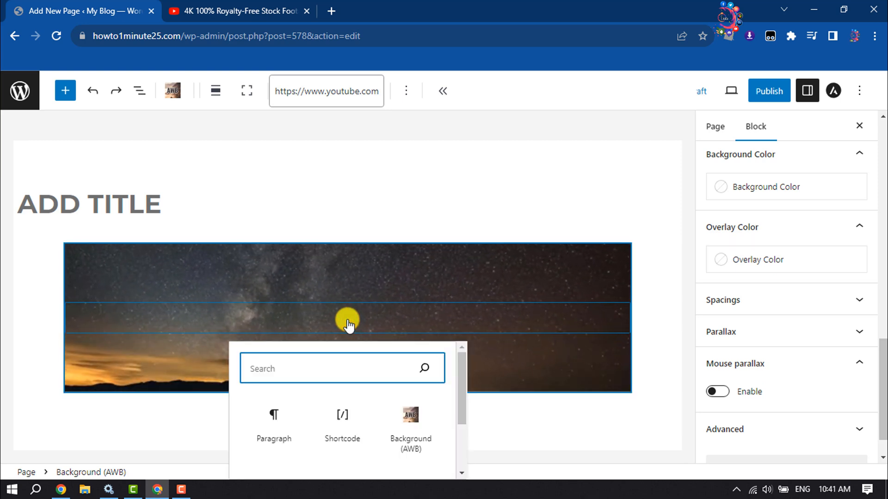
type("he")
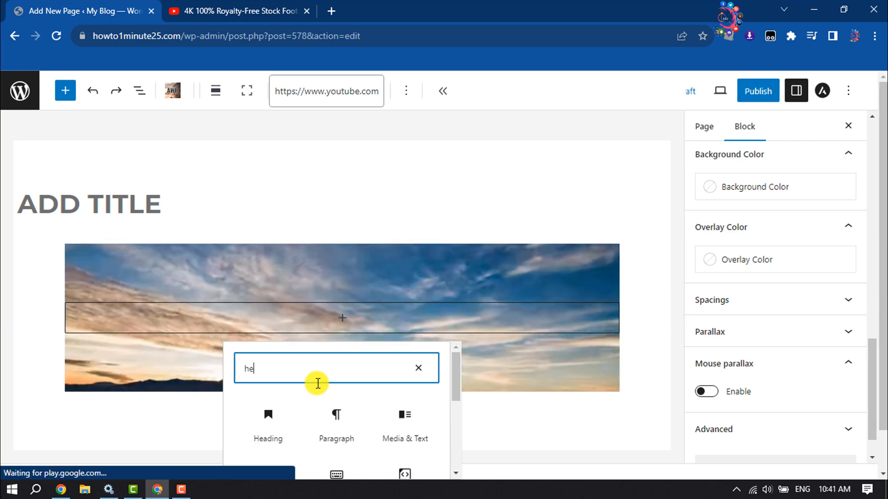
type("a")
left_click(279, 422)
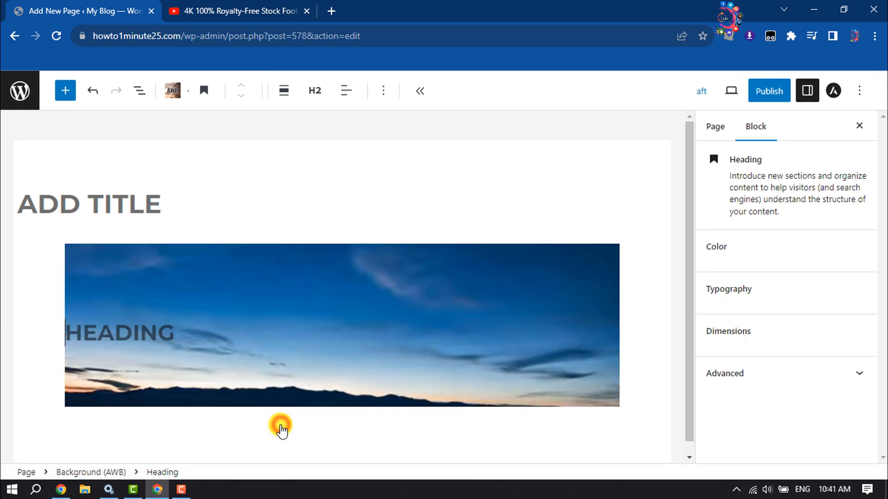
left_click(144, 311)
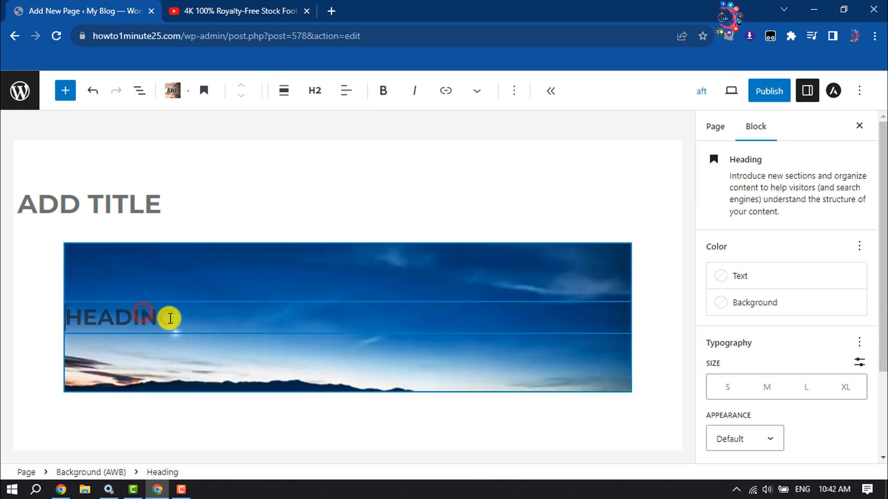
left_click_drag(189, 317, 28, 309)
left_click(90, 311)
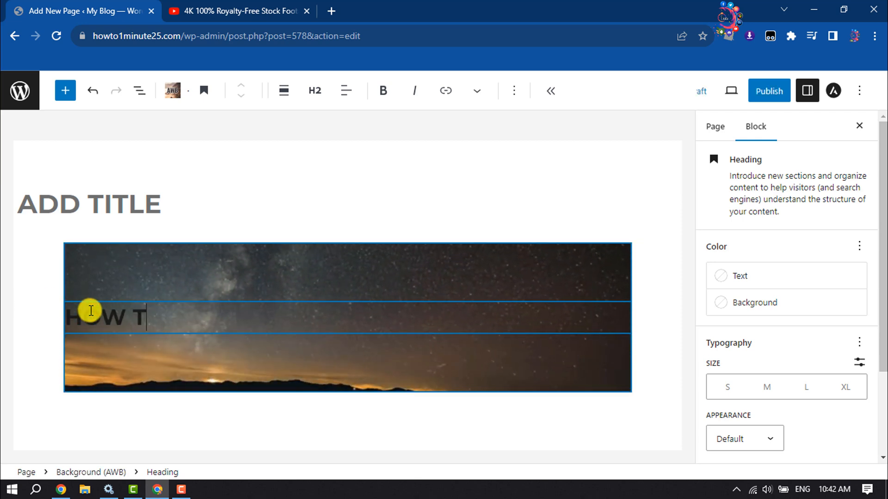
type("HOW TO 1 MINUTE")
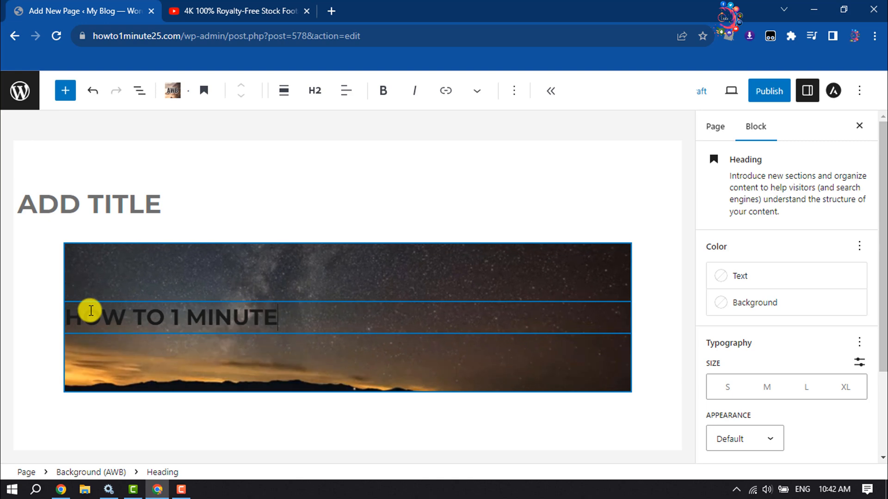
- Set the heading's size to Large and try White as its text color
left_click_drag(289, 317, 23, 313)
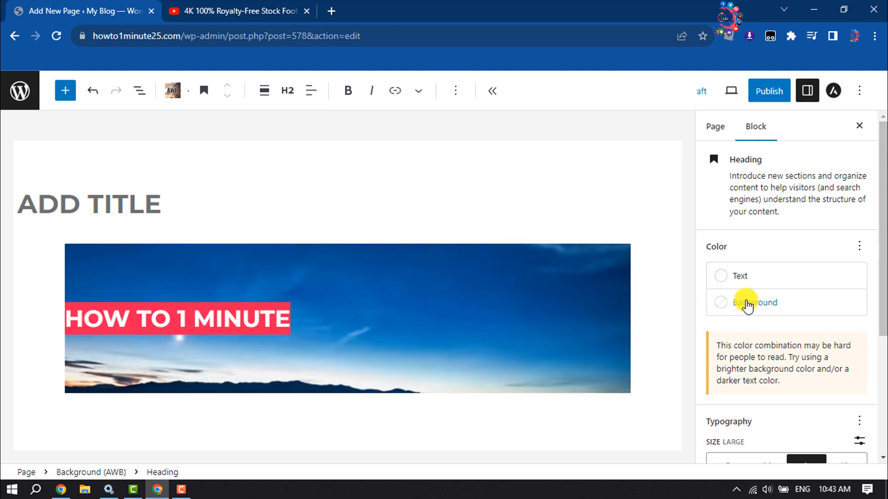
left_click(753, 271)
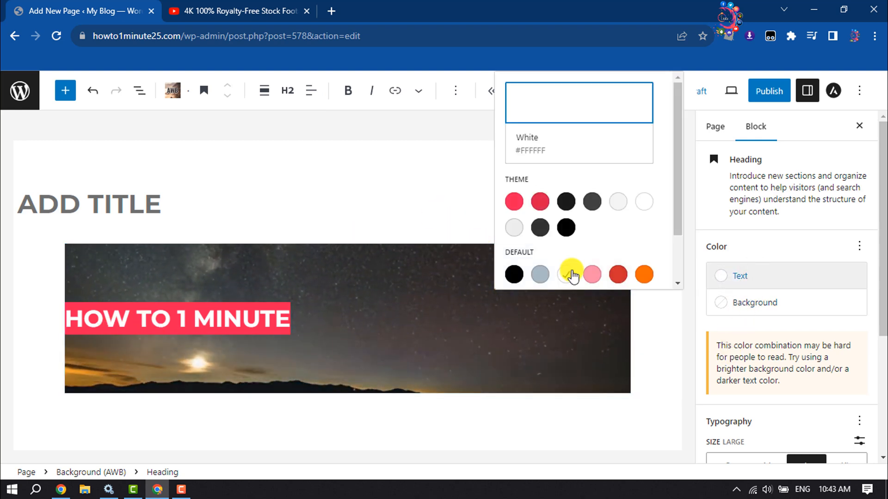
left_click(566, 274)
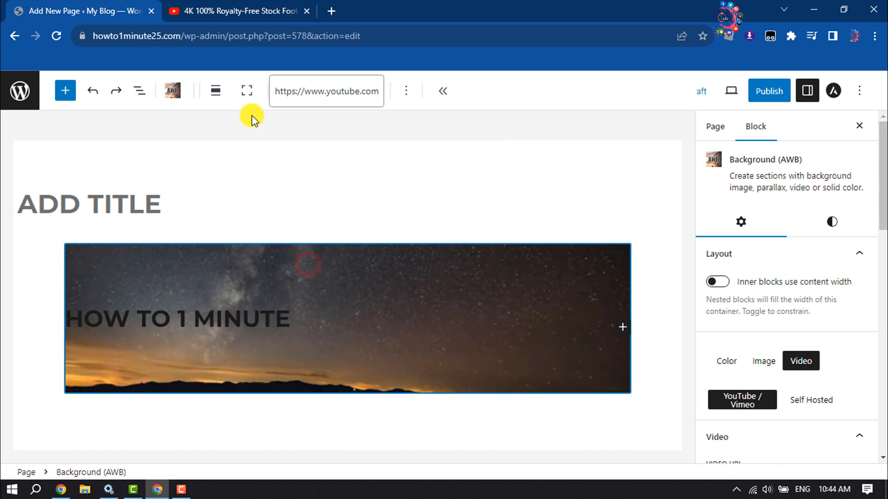
- Turn on full height for the background block and set its alignment to Full width
left_click(247, 91)
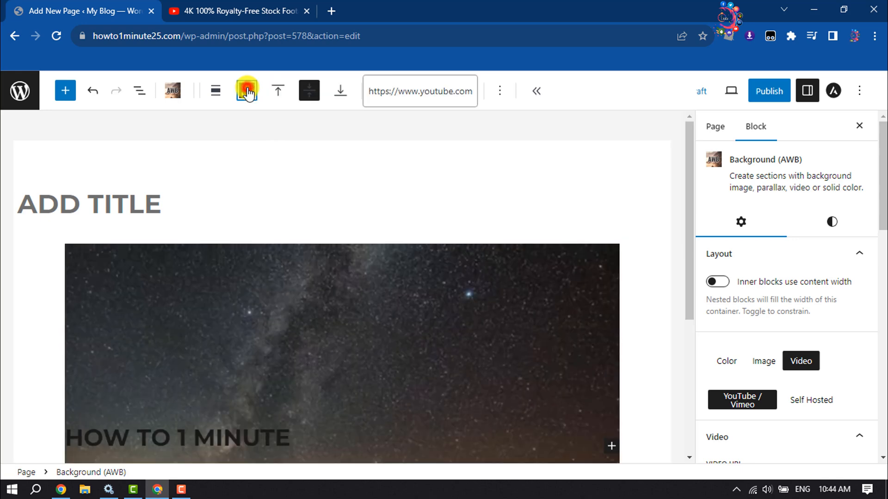
scroll(476, 362, "up", 3)
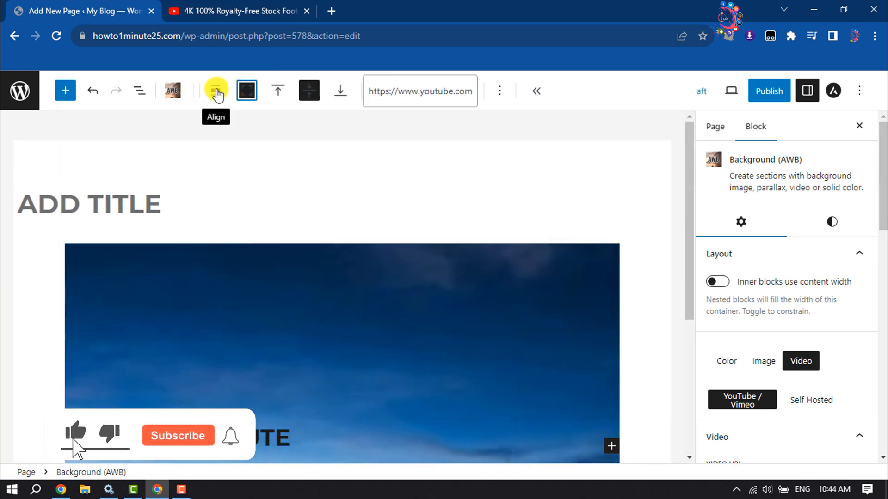
left_click(216, 91)
left_click(254, 181)
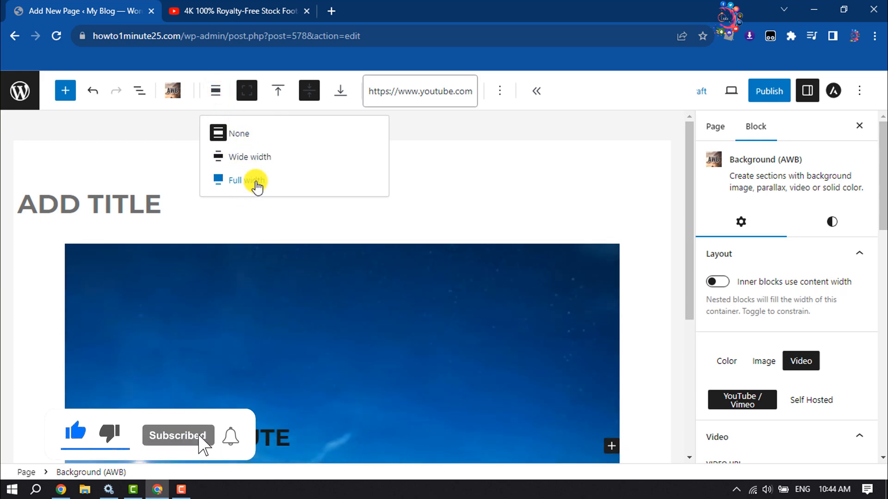
left_click(255, 183)
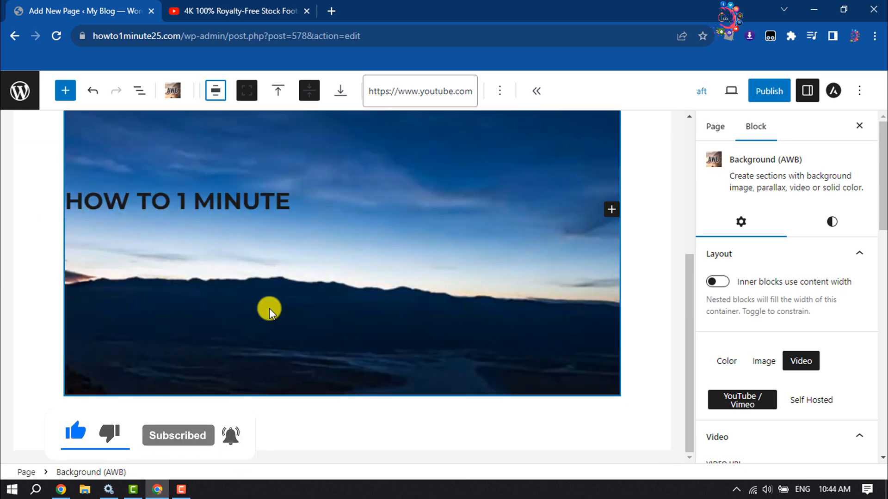
- Check the background block on the page and publish the page immediately with Public visibility
scroll(266, 323, "up", 5)
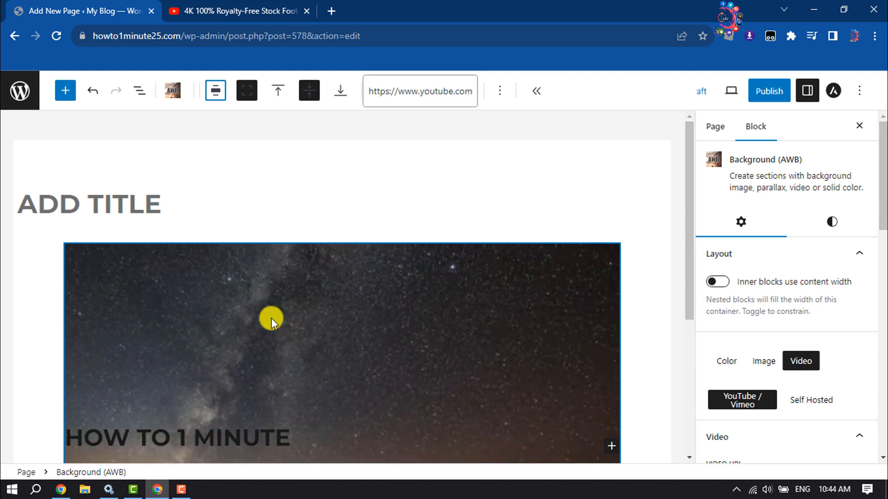
scroll(256, 340, "down", 5)
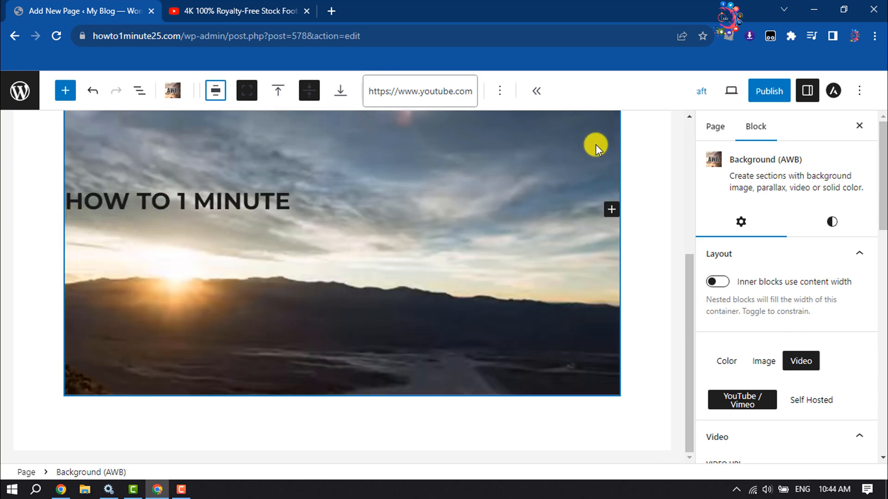
left_click(775, 90)
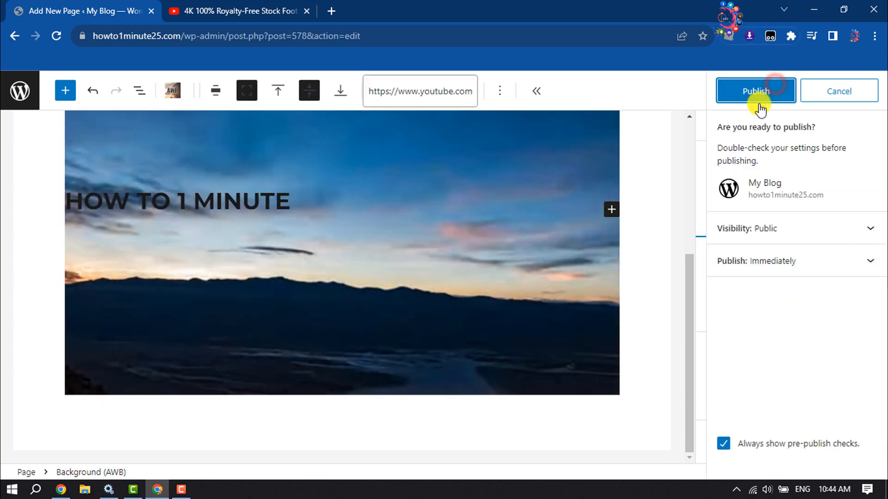
left_click(760, 95)
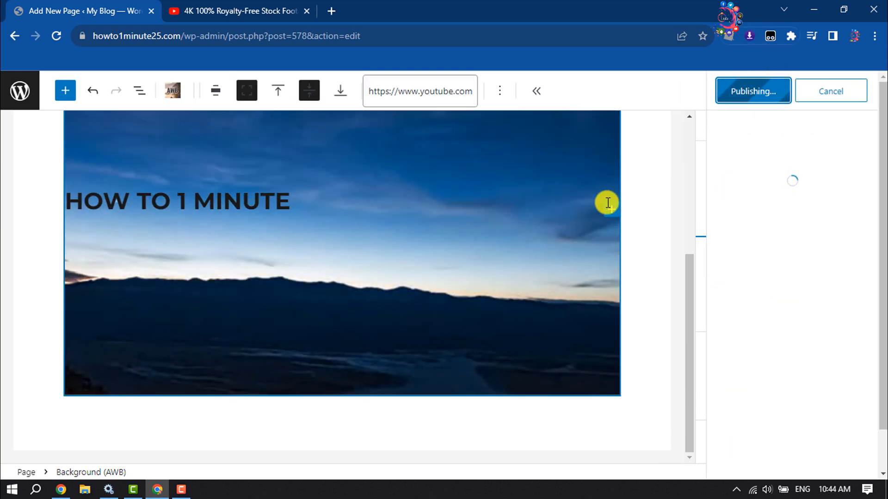